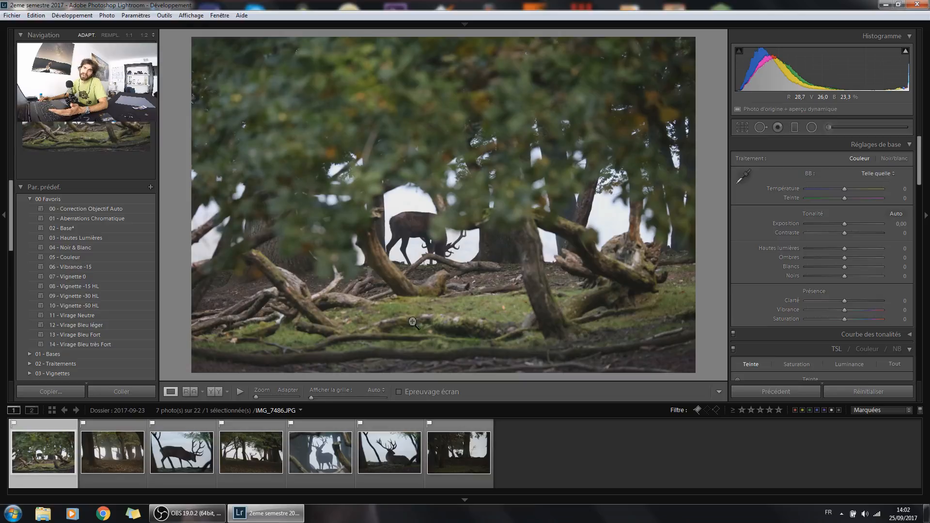
# Try the 01 - Aberrations Chromatique, 02 - Base*, 05 - Couleur, 06 - Vibrance -15 and 03 - Hautes Lumières presets on IMG_7486.JPG.
pyautogui.click(83, 220)
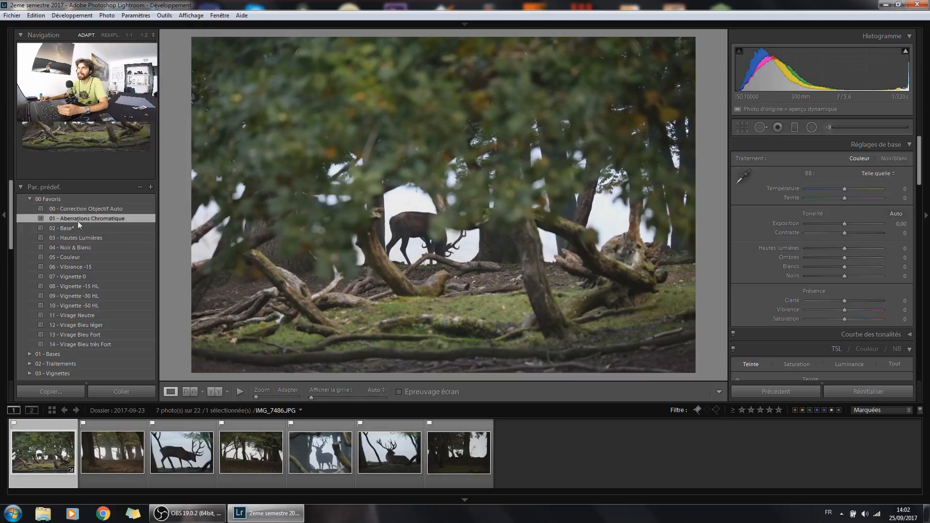
pyautogui.click(82, 228)
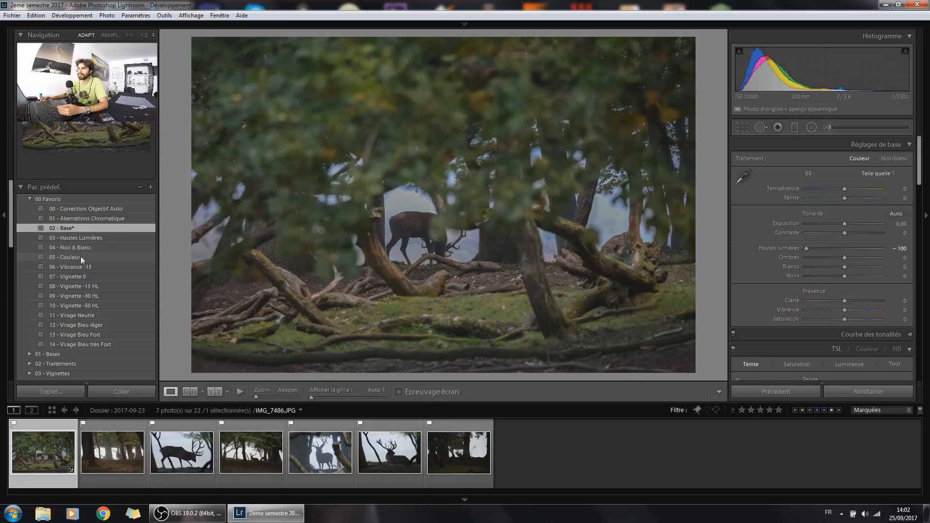
pyautogui.click(81, 258)
pyautogui.click(83, 265)
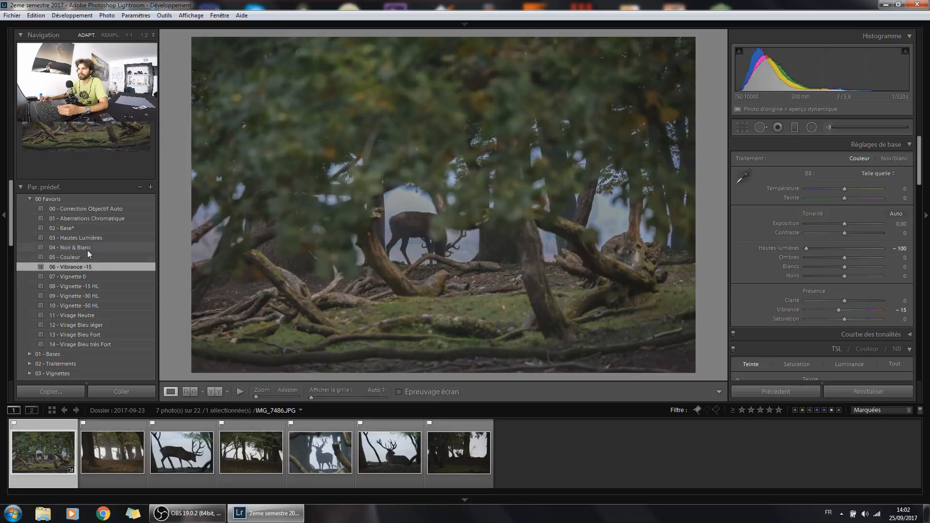
pyautogui.click(82, 237)
# Apply the 04 - Noir & Blanc and 10 - Vignette -50 HL presets to IMG_7486.JPG, keeping exposure at 0.
pyautogui.click(93, 248)
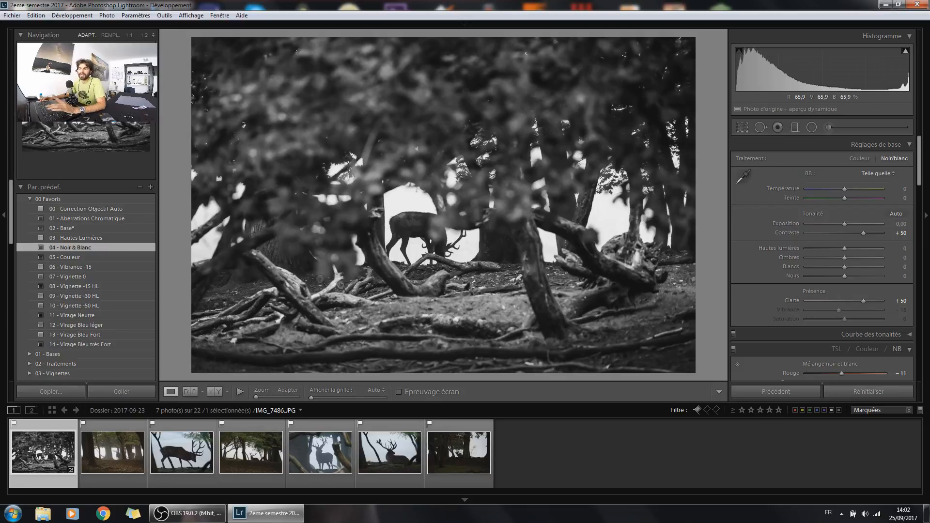
pyautogui.click(83, 309)
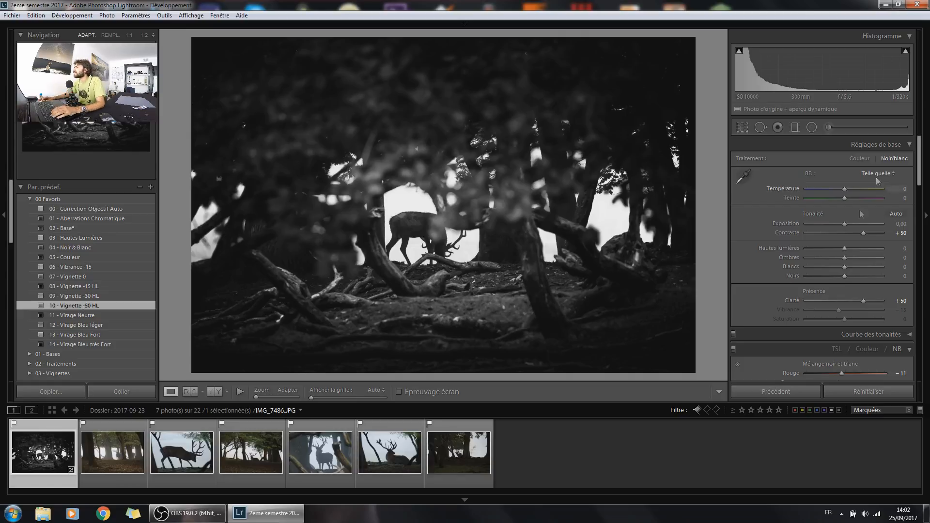
pyautogui.moveTo(844, 224)
pyautogui.mouseDown()
pyautogui.moveTo(855, 222)
pyautogui.moveTo(841, 223)
pyautogui.mouseUp()
pyautogui.doubleClick(790, 224)
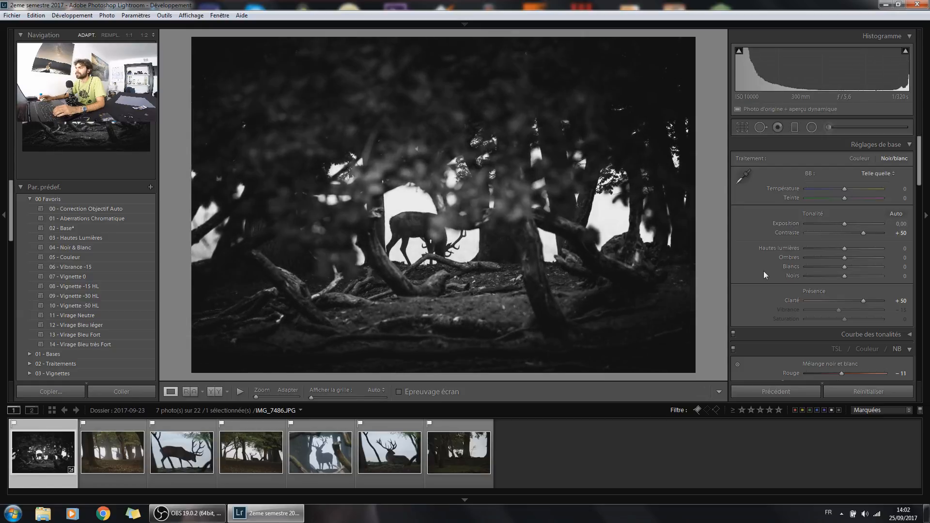
# Darken the pale blurred patch on the deer's shoulder using an inverted radial filter with exposure at -2.82.
pyautogui.click(441, 234)
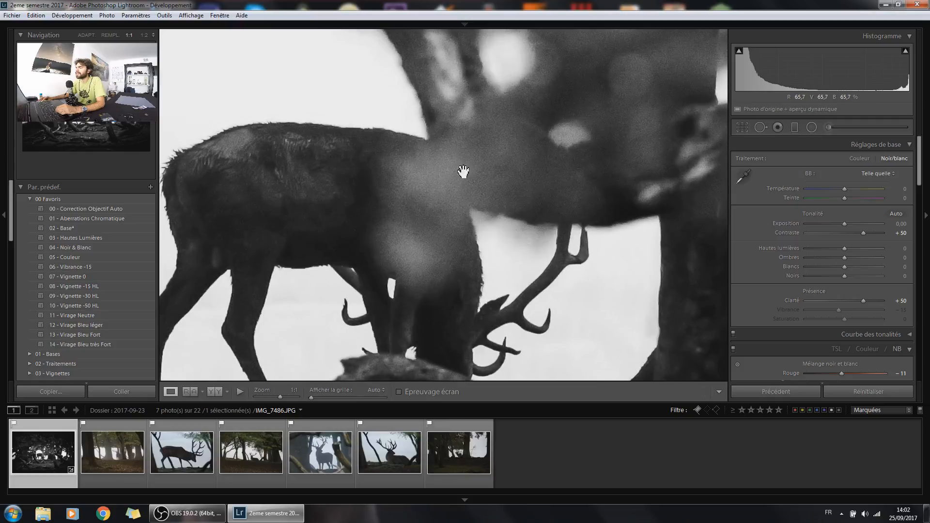
pyautogui.click(811, 127)
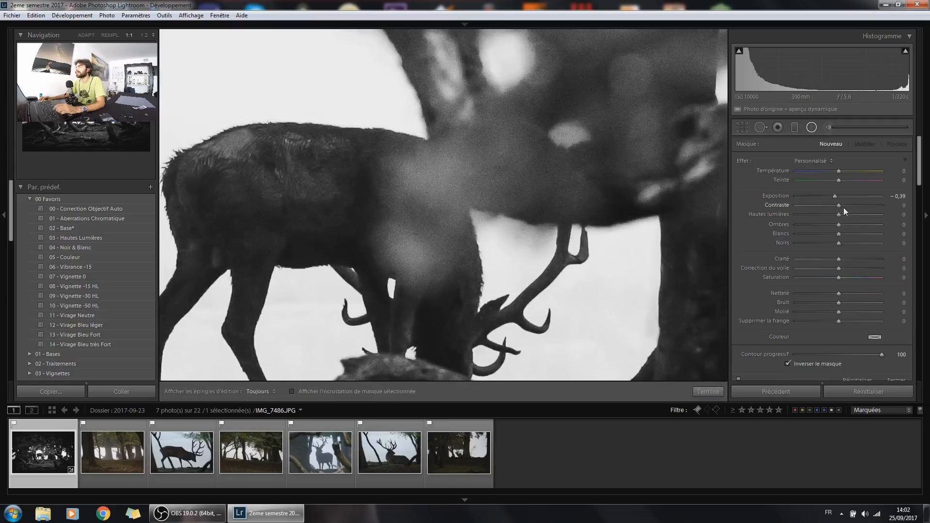
pyautogui.moveTo(431, 179); pyautogui.dragTo(499, 237)
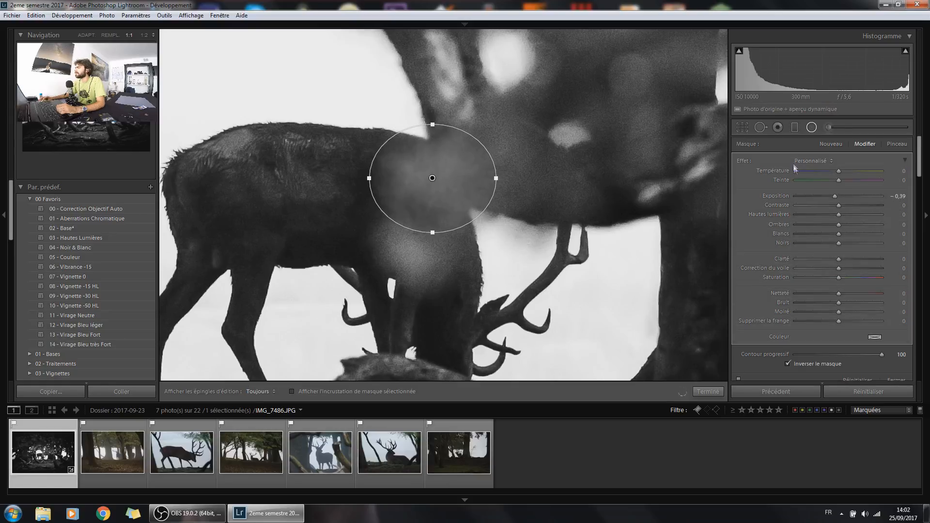
pyautogui.moveTo(833, 198); pyautogui.dragTo(808, 195)
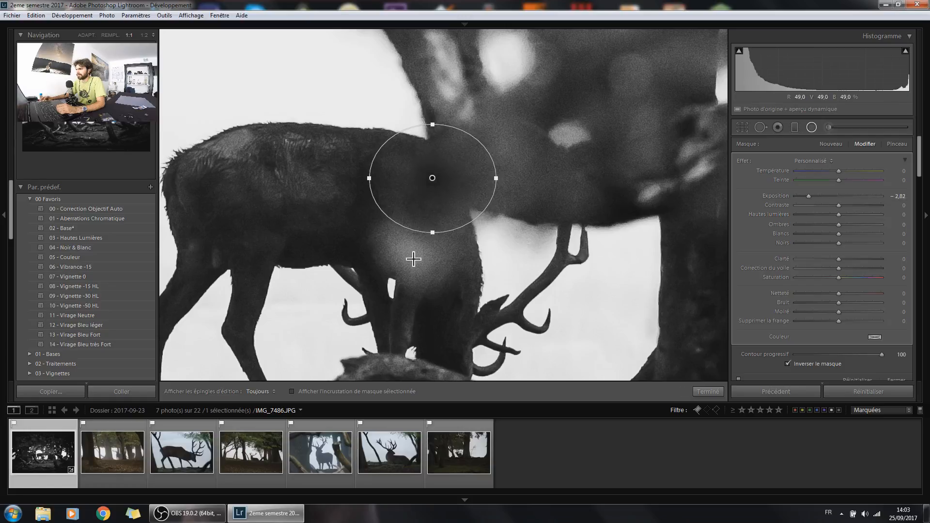
# Add a tilted oval radial filter over the pale patch on the deer's chest and set its exposure to -2.73.
pyautogui.moveTo(405, 255); pyautogui.dragTo(442, 239)
pyautogui.moveTo(436, 280); pyautogui.dragTo(454, 301)
pyautogui.moveTo(425, 233); pyautogui.dragTo(441, 218)
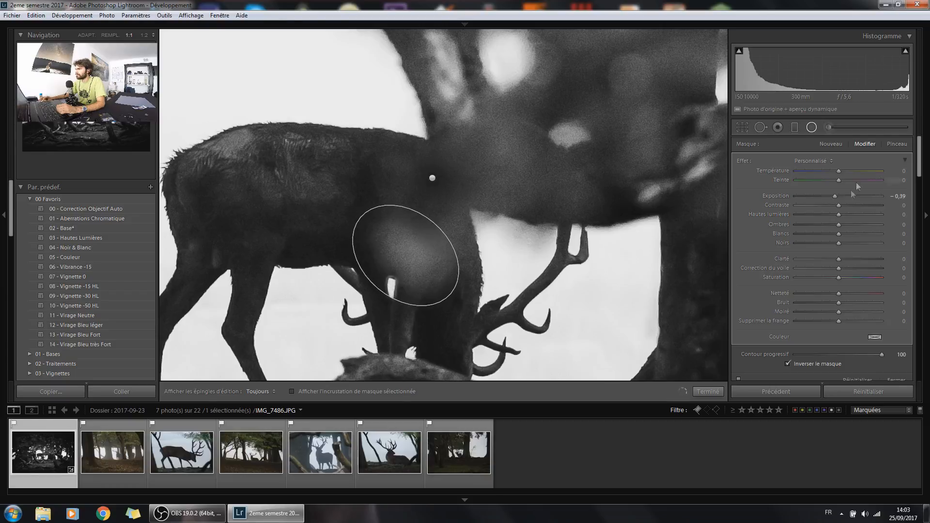
pyautogui.moveTo(835, 198); pyautogui.dragTo(822, 199)
pyautogui.moveTo(408, 258); pyautogui.dragTo(411, 260)
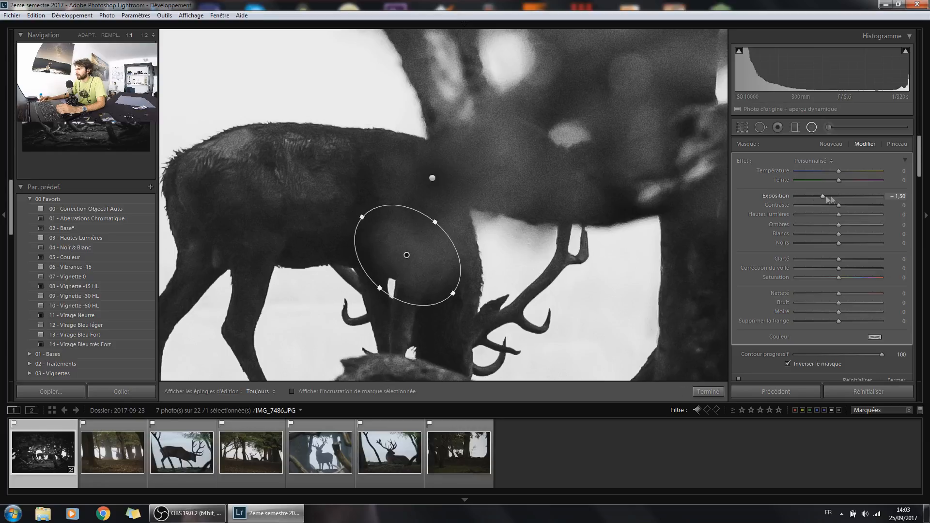
pyautogui.moveTo(820, 197); pyautogui.dragTo(807, 197)
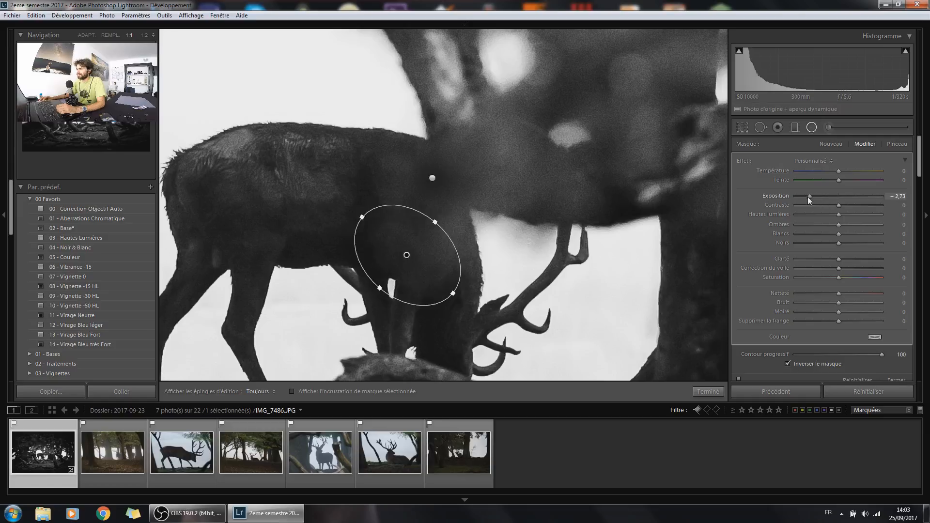
# Even out the deer's shoulder and chest with three more small radial filters at -0.39 exposure, and close the tool.
pyautogui.moveTo(395, 170); pyautogui.dragTo(480, 281)
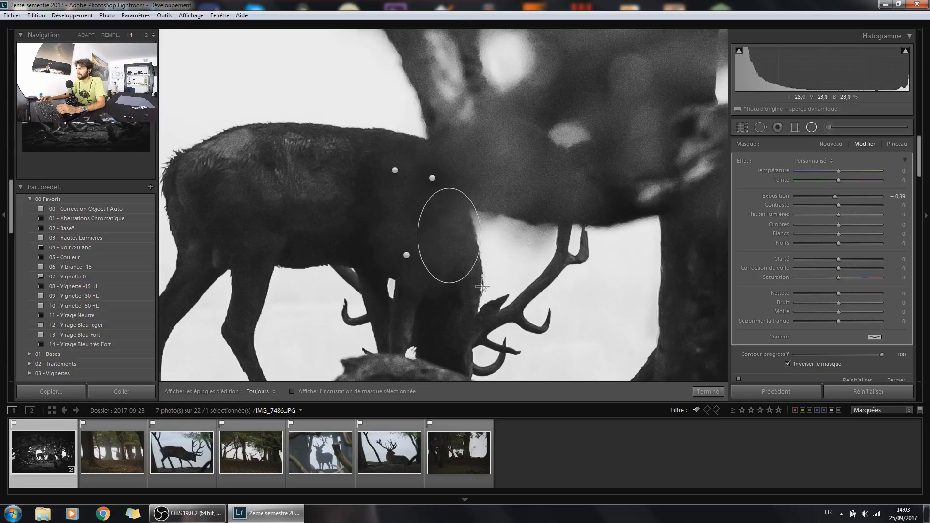
pyautogui.moveTo(389, 229); pyautogui.dragTo(417, 256)
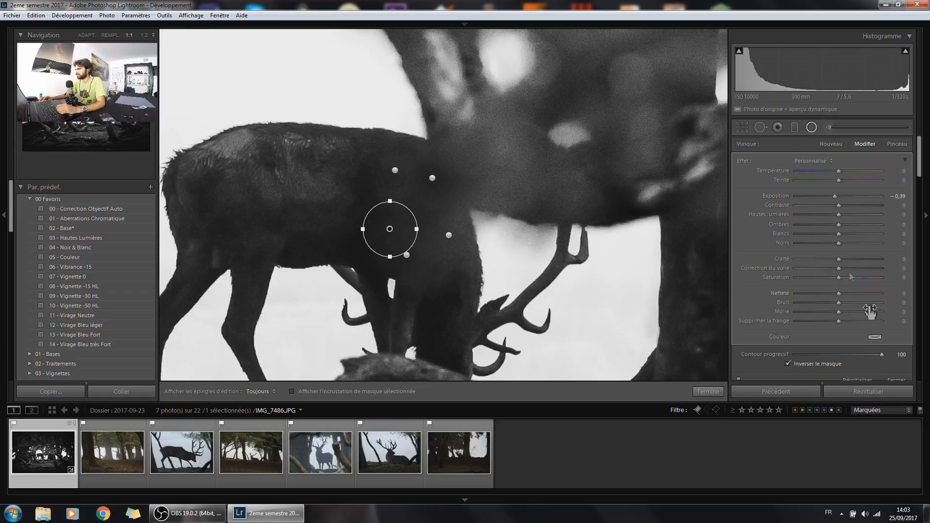
pyautogui.click(810, 129)
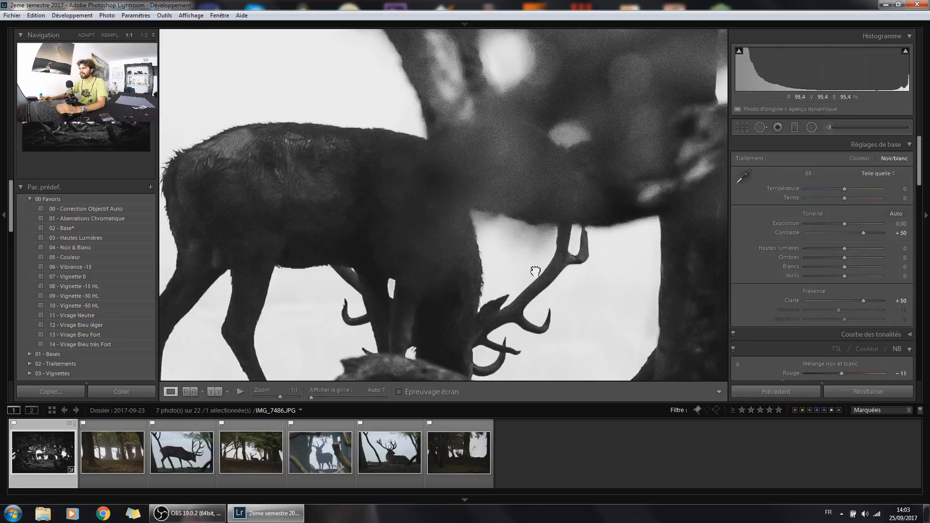
pyautogui.click(535, 271)
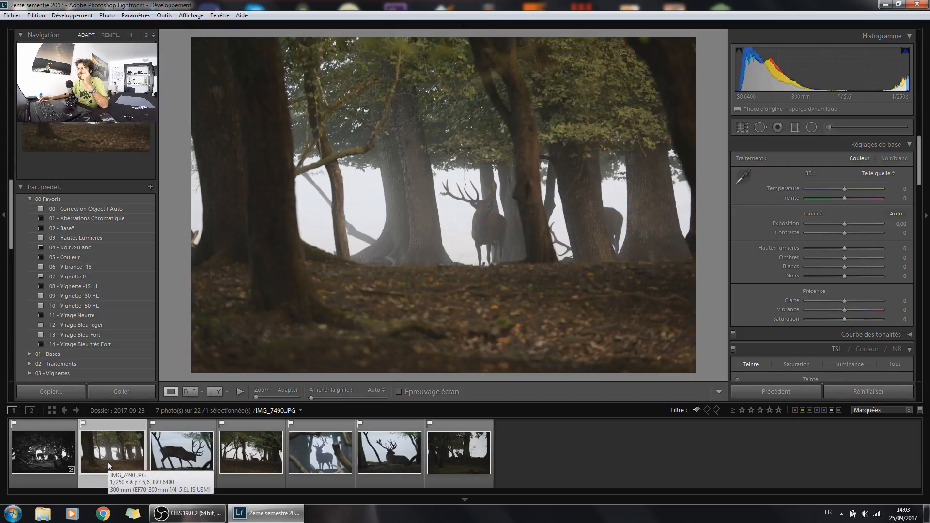
# Try the 04 - Noir & Blanc preset on IMG_7490.JPG and return the photo to color with 05 - Couleur.
pyautogui.click(85, 249)
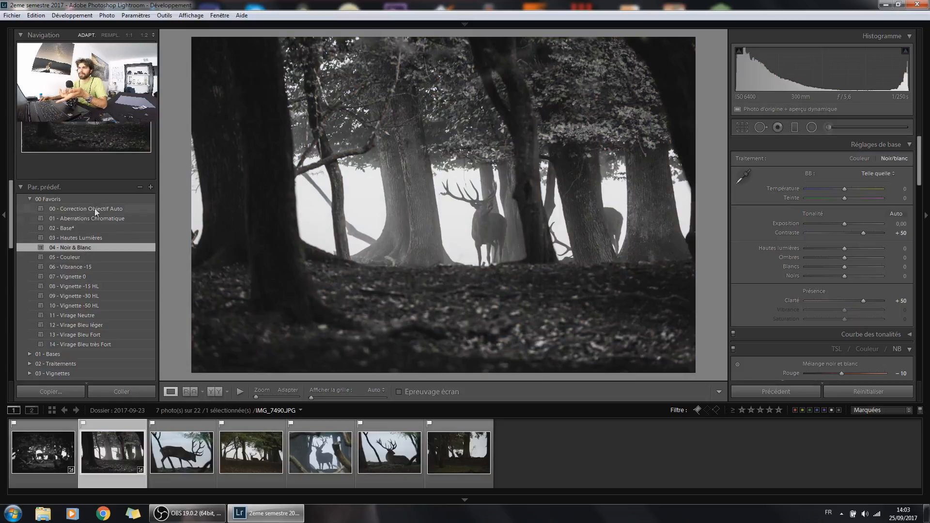
pyautogui.click(80, 256)
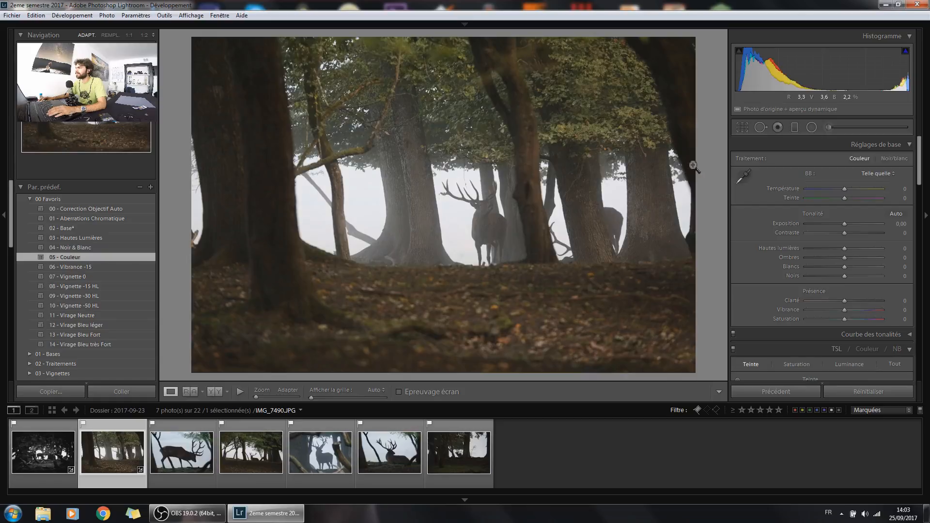
# Crop IMG_7490.JPG tighter at the original aspect ratio, placing the stag near the right third, and apply the 04 - Noir & Blanc preset.
pyautogui.click(742, 127)
pyautogui.moveTo(697, 373); pyautogui.dragTo(621, 346)
pyautogui.moveTo(606, 305); pyautogui.dragTo(480, 239)
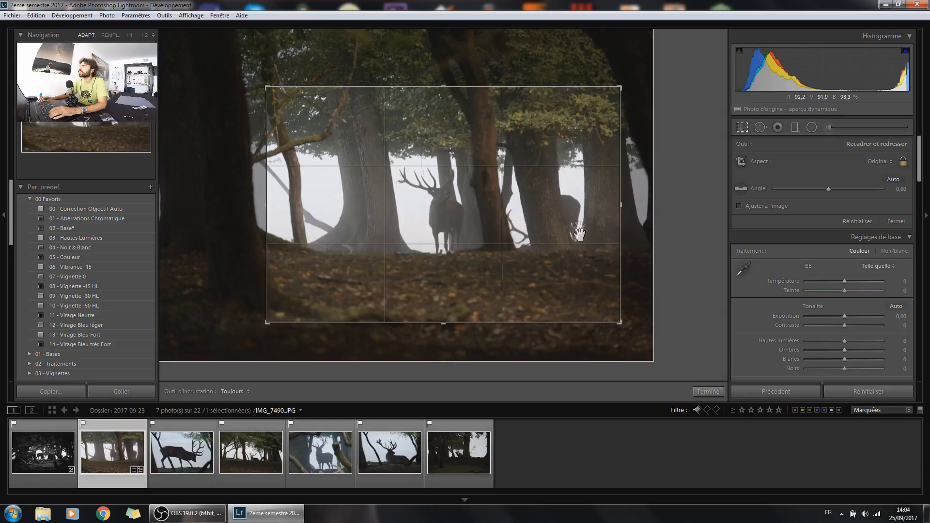
pyautogui.moveTo(386, 241); pyautogui.dragTo(506, 259)
pyautogui.moveTo(270, 92); pyautogui.dragTo(279, 96)
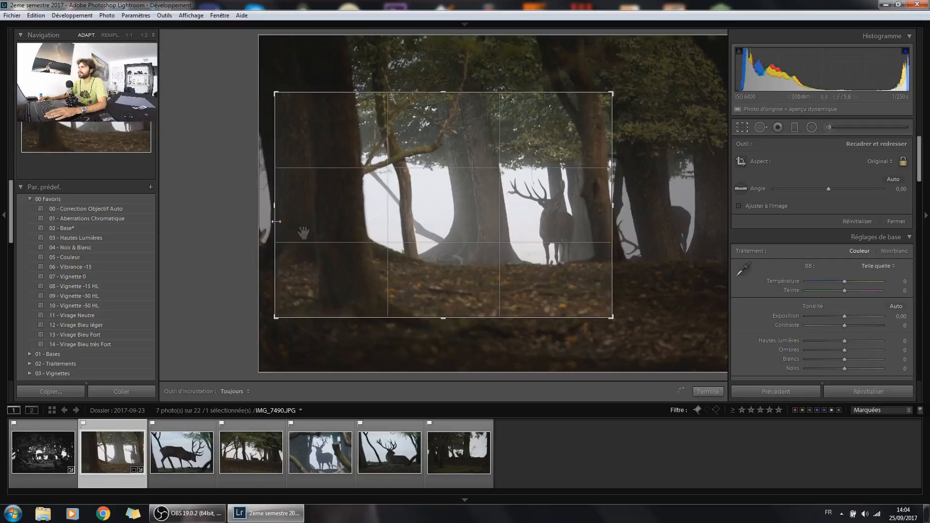
pyautogui.moveTo(454, 223); pyautogui.dragTo(454, 225)
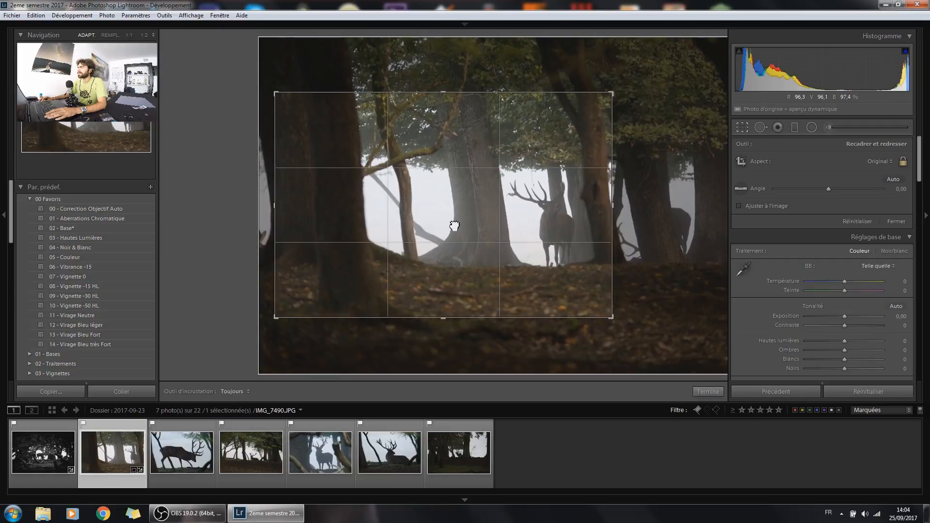
pyautogui.moveTo(541, 228); pyautogui.dragTo(546, 229)
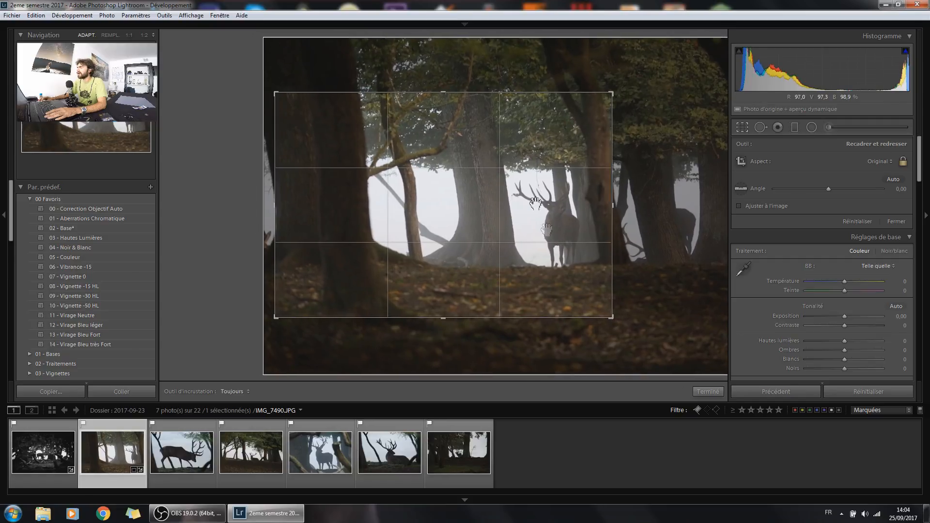
pyautogui.moveTo(279, 98); pyautogui.dragTo(281, 99)
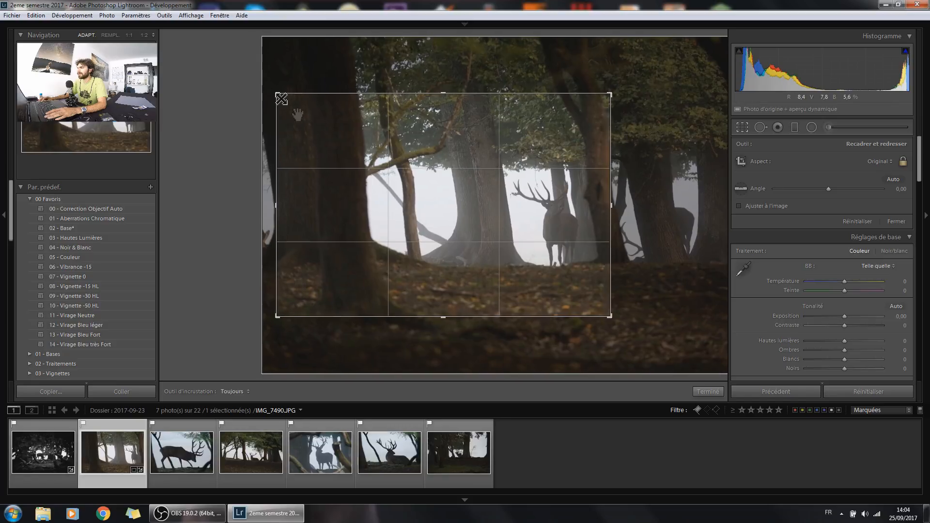
pyautogui.click(744, 129)
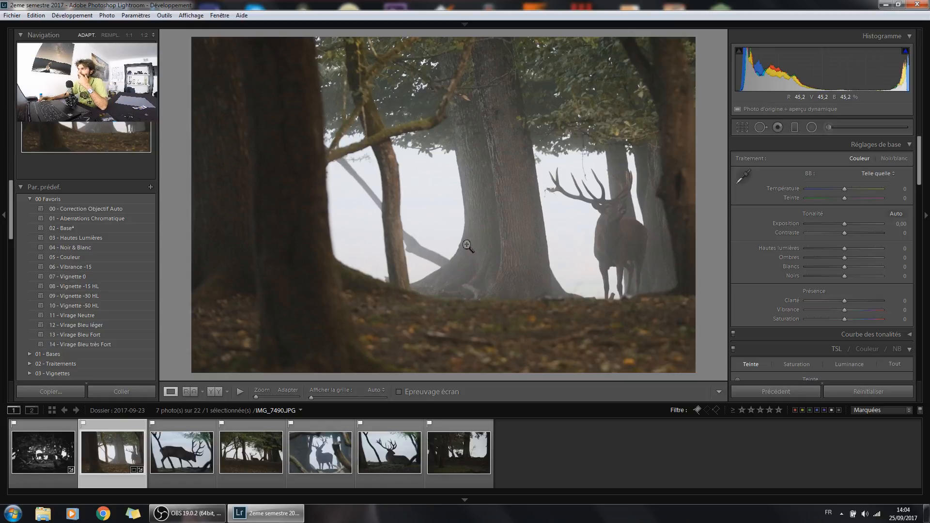
pyautogui.click(85, 249)
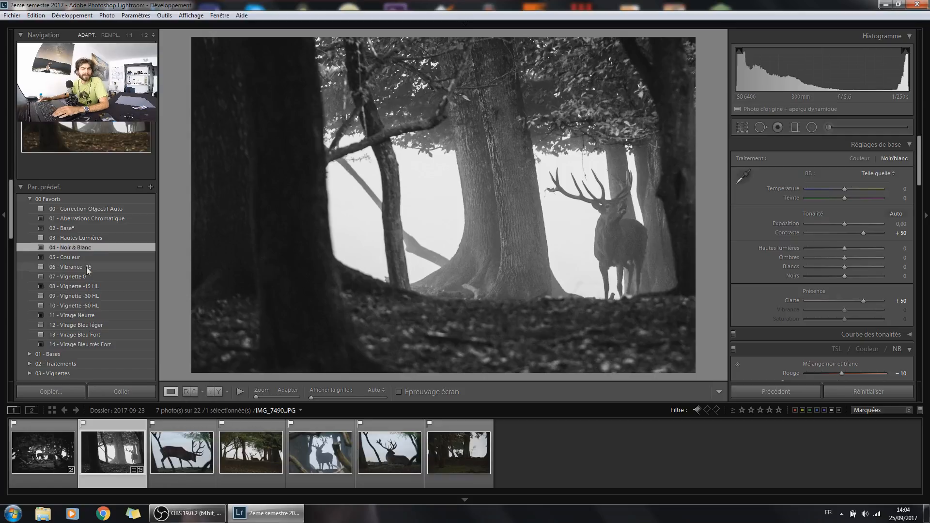
# Turn DSC_6903.NEF into a silhouette with the 04 - Noir & Blanc preset, blacks at -100, whites at +38 and highlights at +100.
pyautogui.click(173, 460)
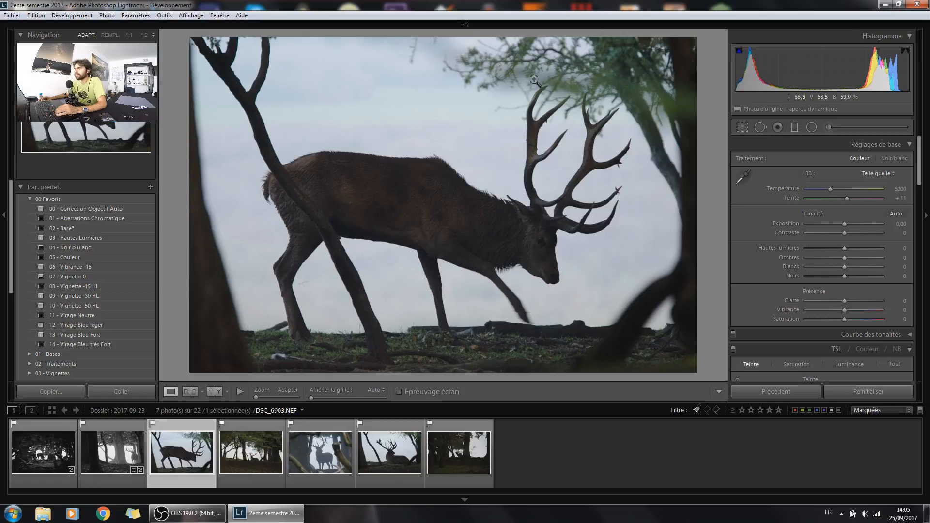
pyautogui.click(100, 249)
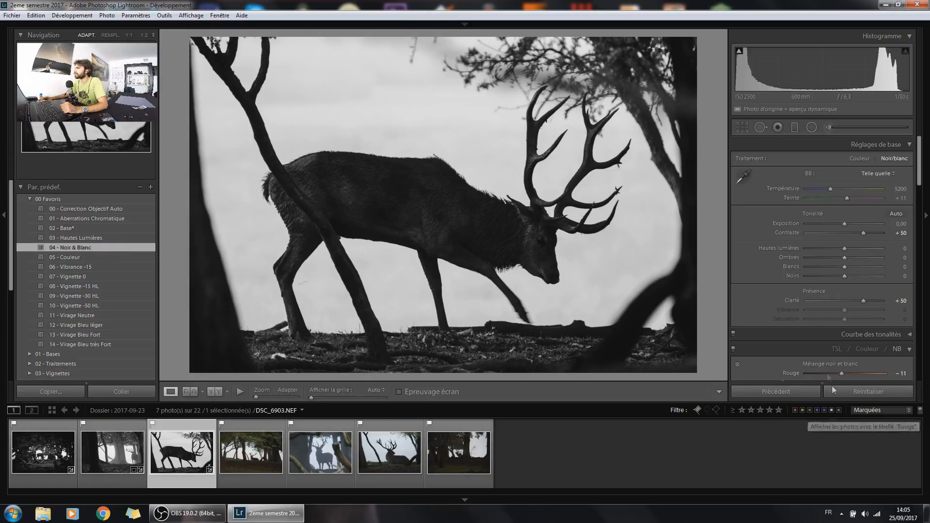
pyautogui.moveTo(843, 277); pyautogui.dragTo(779, 281)
pyautogui.moveTo(844, 266); pyautogui.dragTo(882, 248)
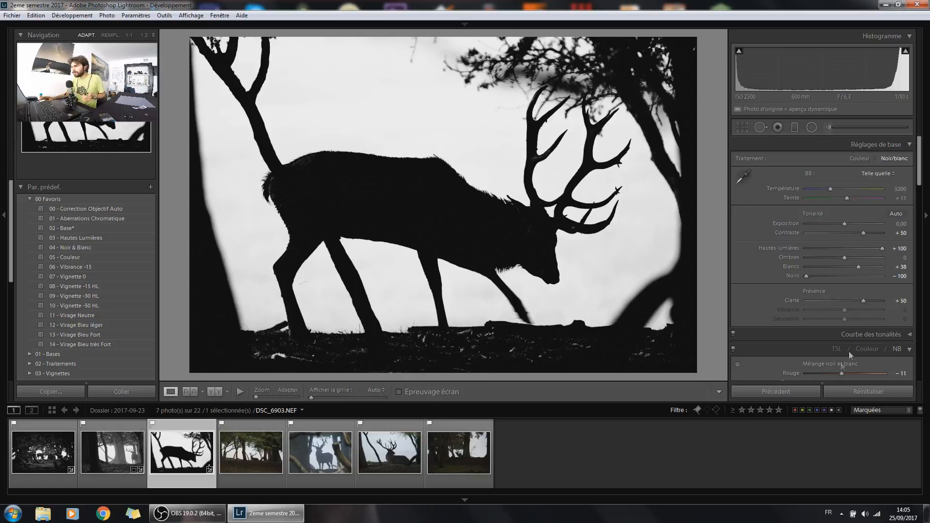
# Turn IMG_7535.JPG into a silhouette with the 04 - Noir & Blanc preset, blacks at -100 and highlights at +25.
pyautogui.click(234, 456)
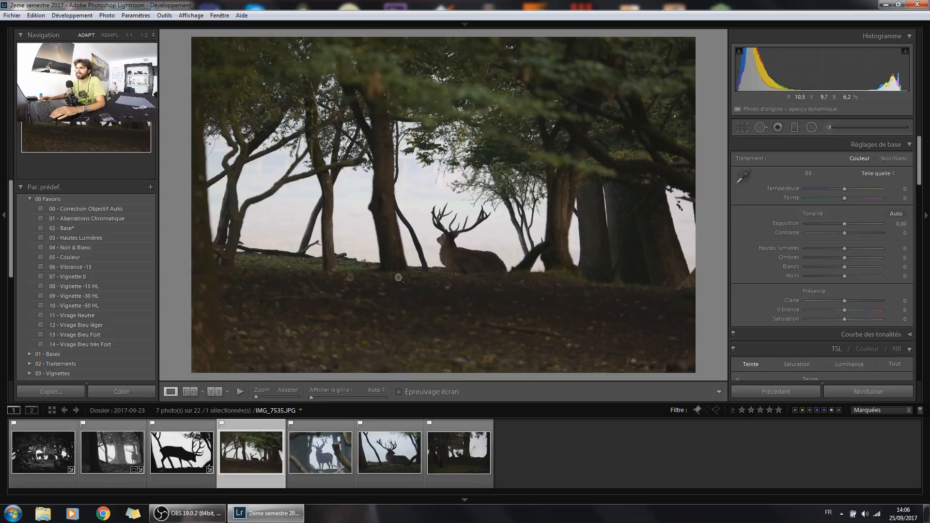
pyautogui.click(92, 247)
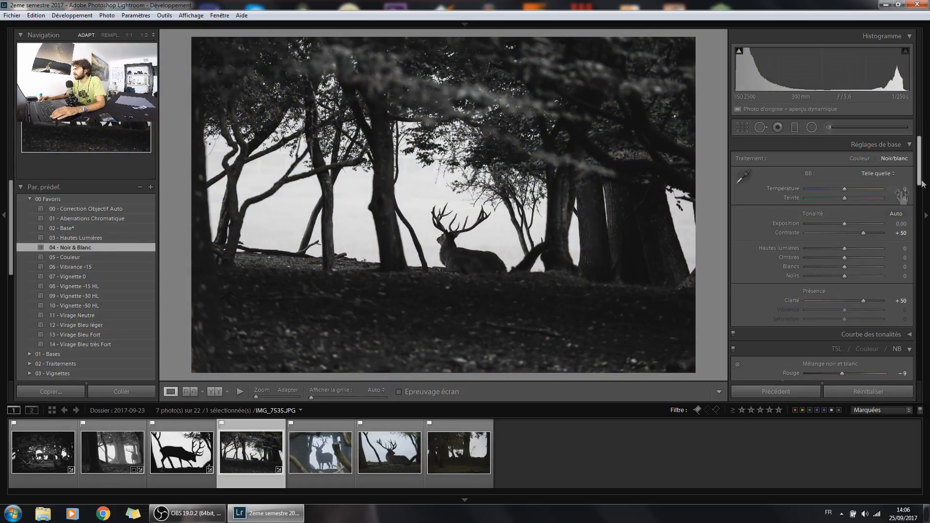
pyautogui.moveTo(845, 276); pyautogui.dragTo(795, 275)
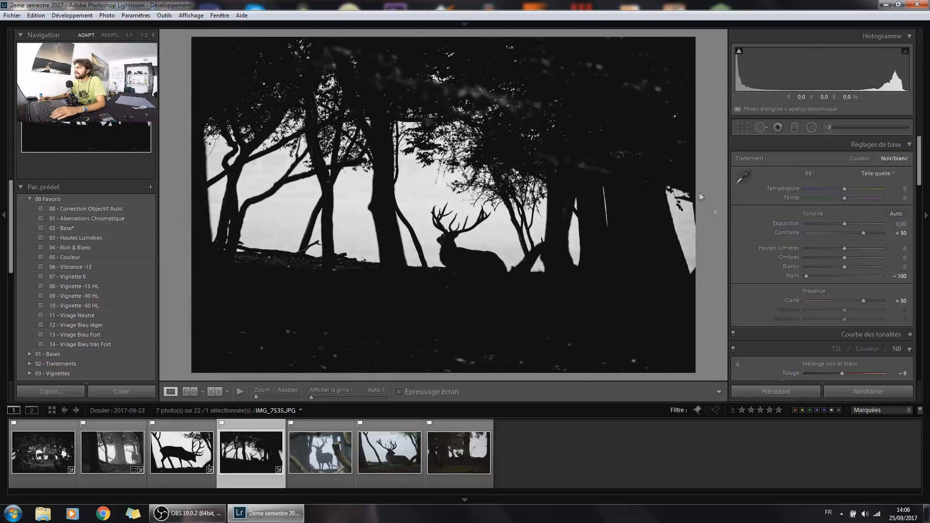
pyautogui.doubleClick(792, 275)
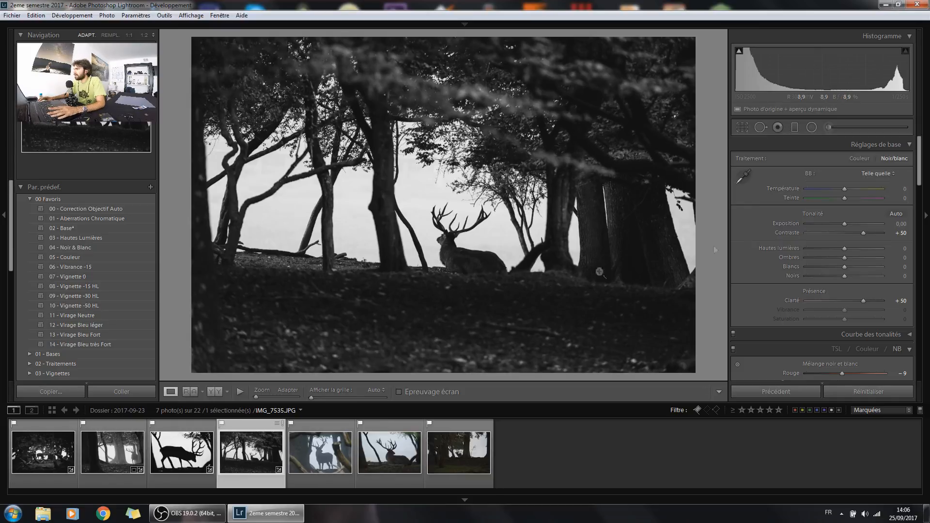
pyautogui.moveTo(806, 274); pyautogui.dragTo(792, 277)
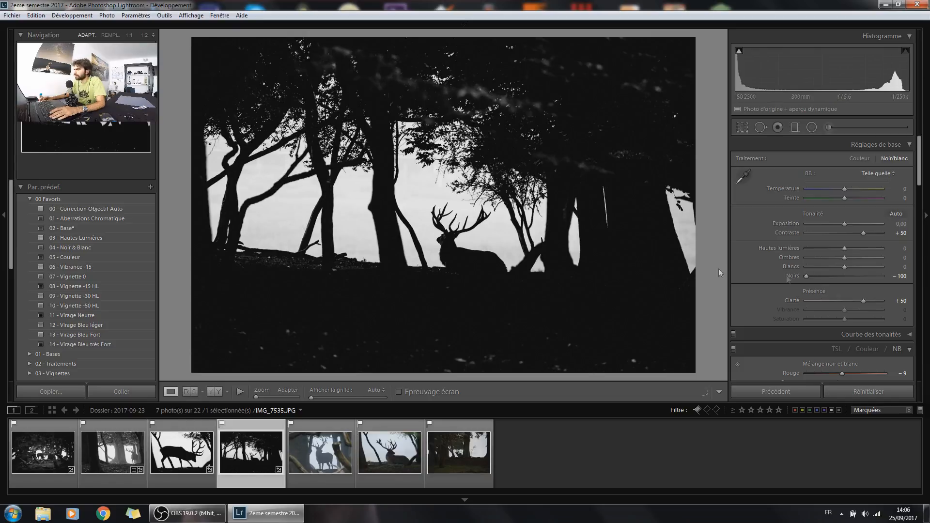
pyautogui.moveTo(844, 248)
pyautogui.mouseDown()
pyautogui.moveTo(907, 251)
pyautogui.moveTo(855, 251)
pyautogui.mouseUp()
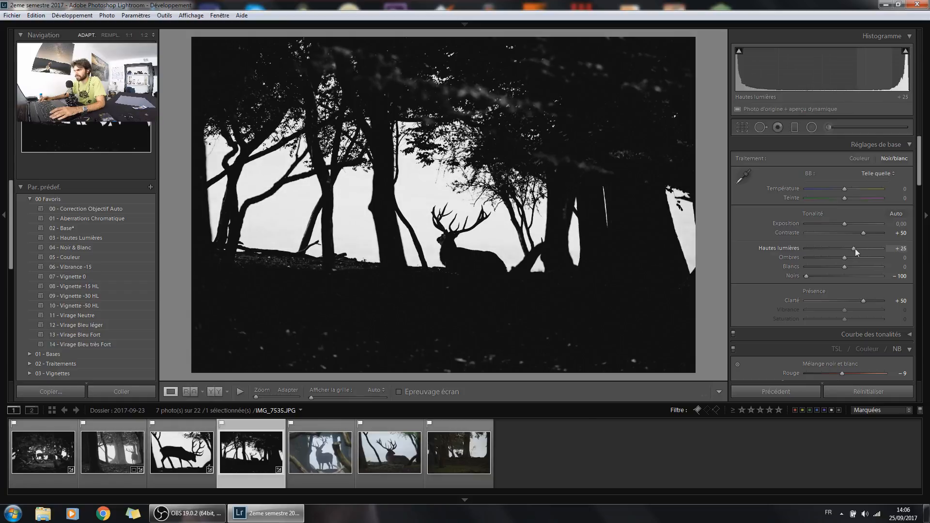
# Crop IMG_7535.JPG slightly tighter at the original aspect ratio, shifting the framing so the stag sits nearer the right third.
pyautogui.click(742, 127)
pyautogui.moveTo(705, 385); pyautogui.dragTo(671, 358)
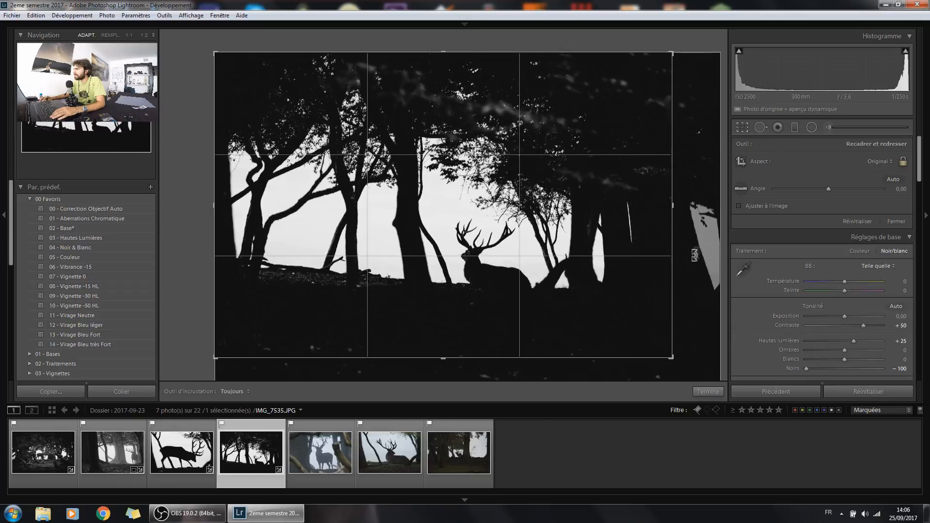
pyautogui.moveTo(608, 298); pyautogui.dragTo(623, 266)
pyautogui.click(743, 127)
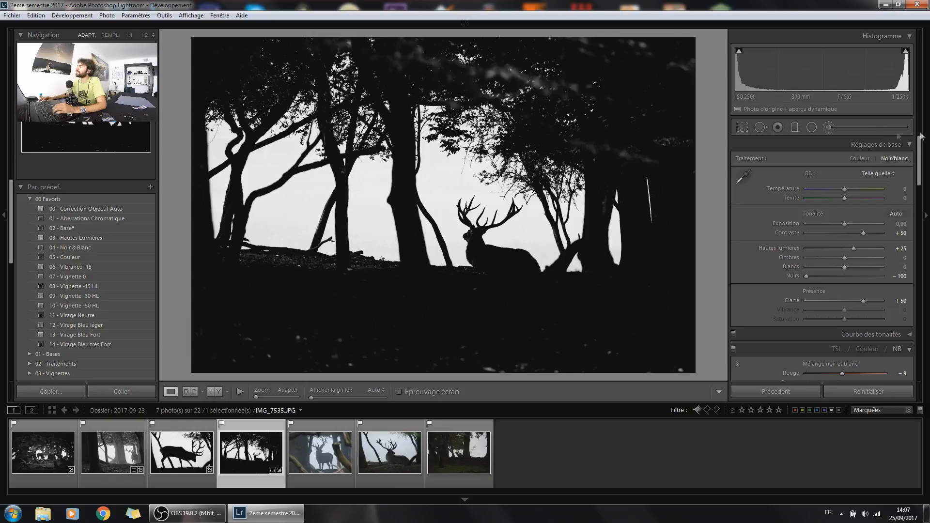
# Darken the foreground of IMG_7535.JPG with a graduated filter at -4.00 exposure, fading out just below the stag.
pyautogui.click(794, 128)
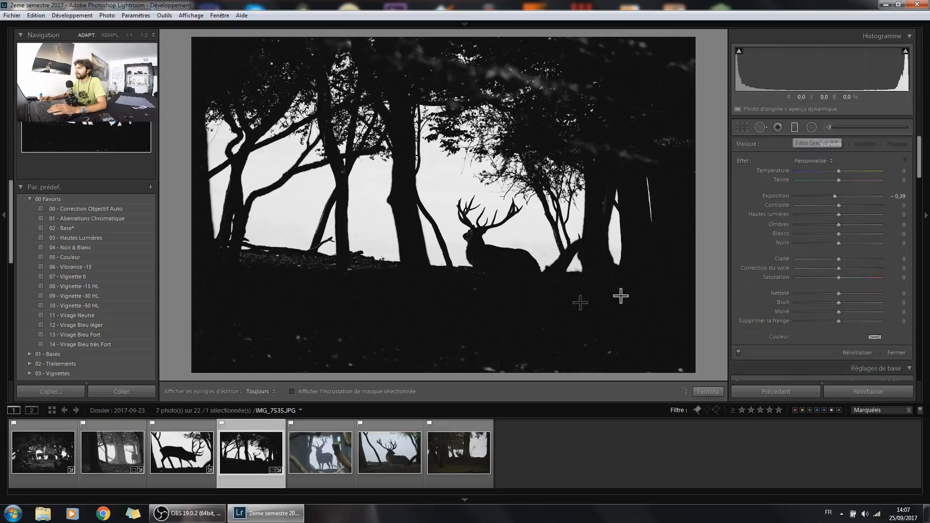
pyautogui.moveTo(444, 348); pyautogui.dragTo(440, 276)
pyautogui.moveTo(835, 196); pyautogui.dragTo(784, 199)
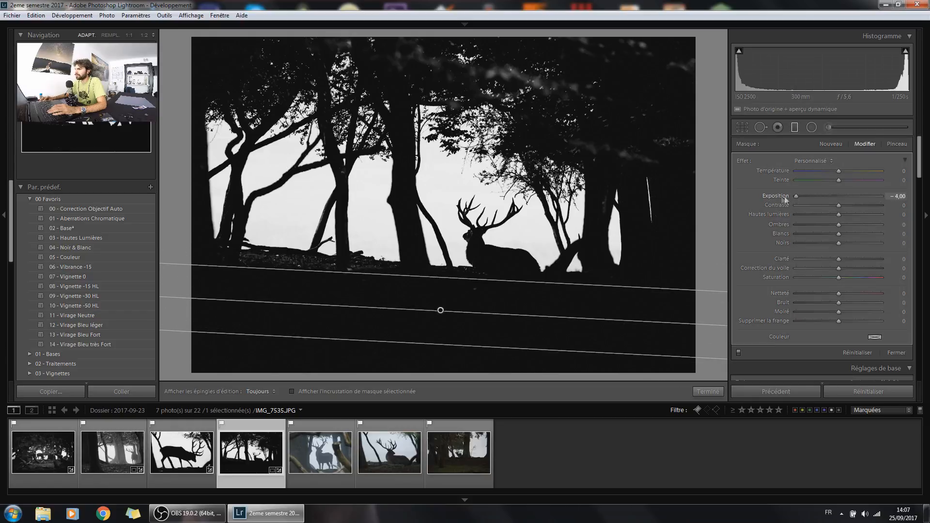
pyautogui.click(794, 128)
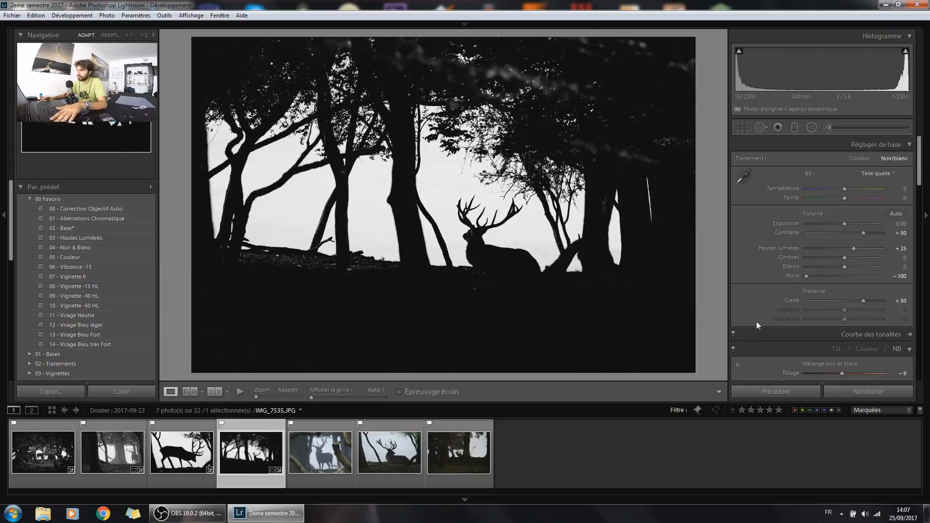
# Reset the blacks of IMG_7535.JPG to 0 and inspect the stag's head at 1:1.
pyautogui.doubleClick(799, 278)
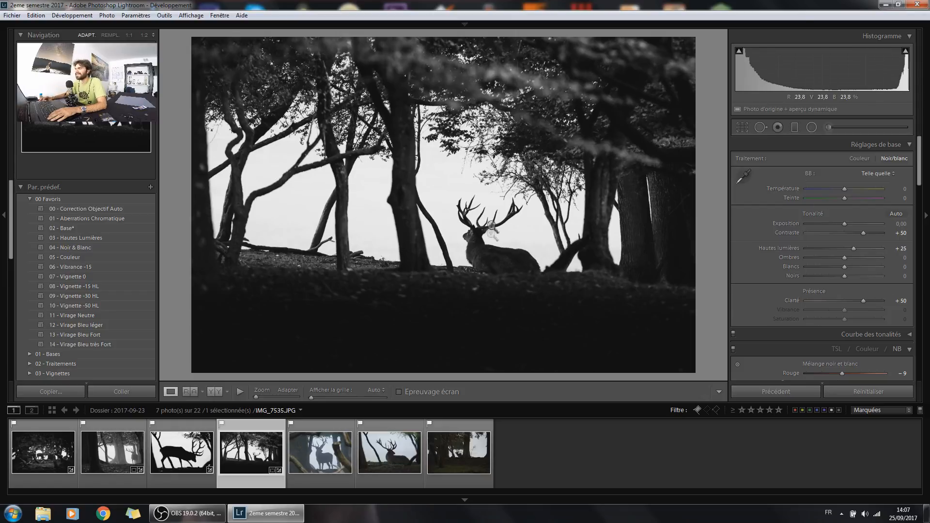
pyautogui.click(476, 240)
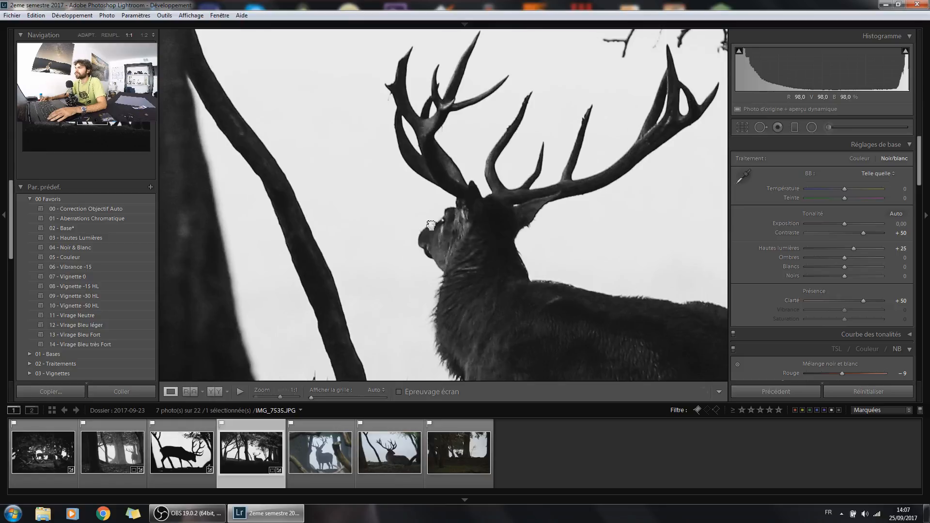
pyautogui.click(430, 223)
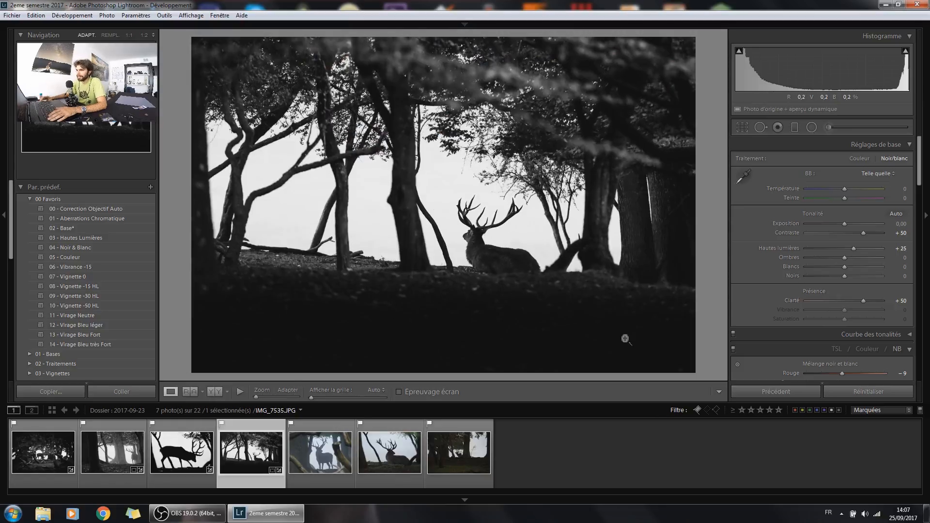
# Turn DSC_6909.NEF into a silhouette with the 04 - Noir & Blanc preset, blacks at -100 and brighter light tones.
pyautogui.click(312, 447)
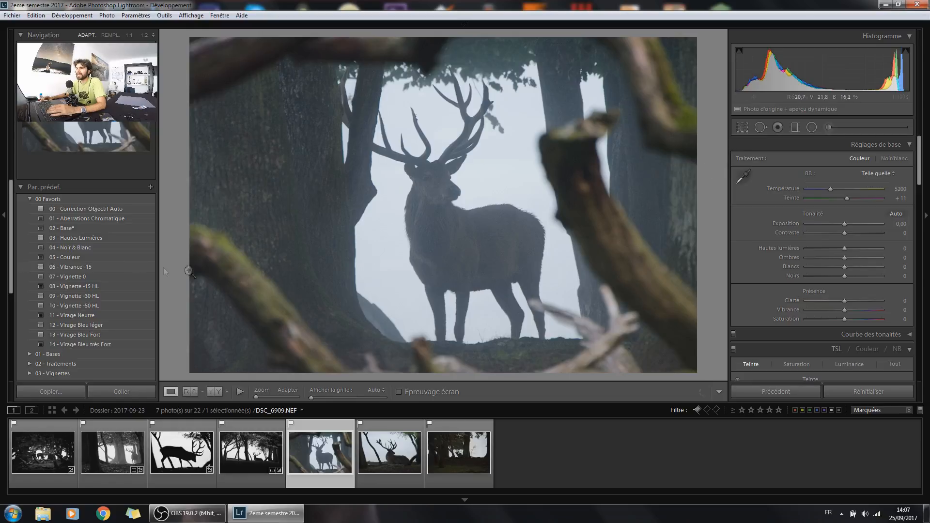
pyautogui.click(97, 247)
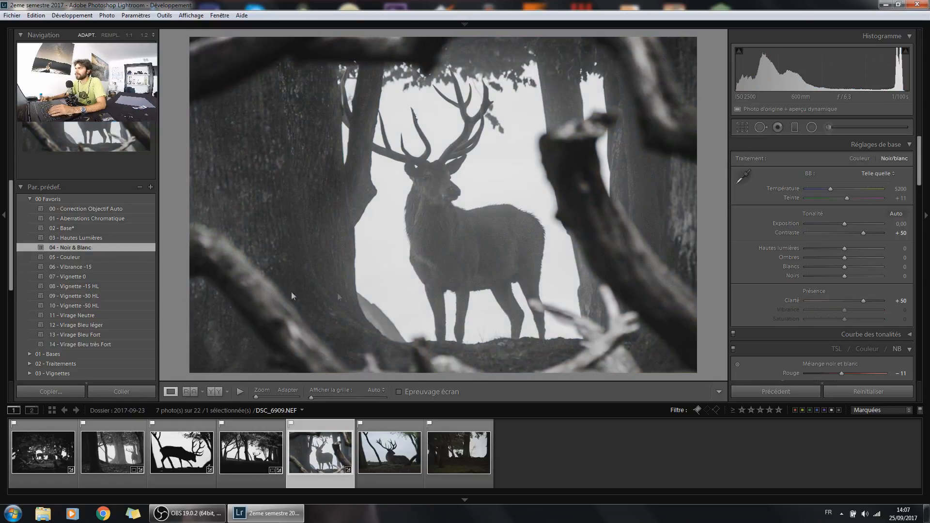
pyautogui.moveTo(814, 280); pyautogui.dragTo(778, 275)
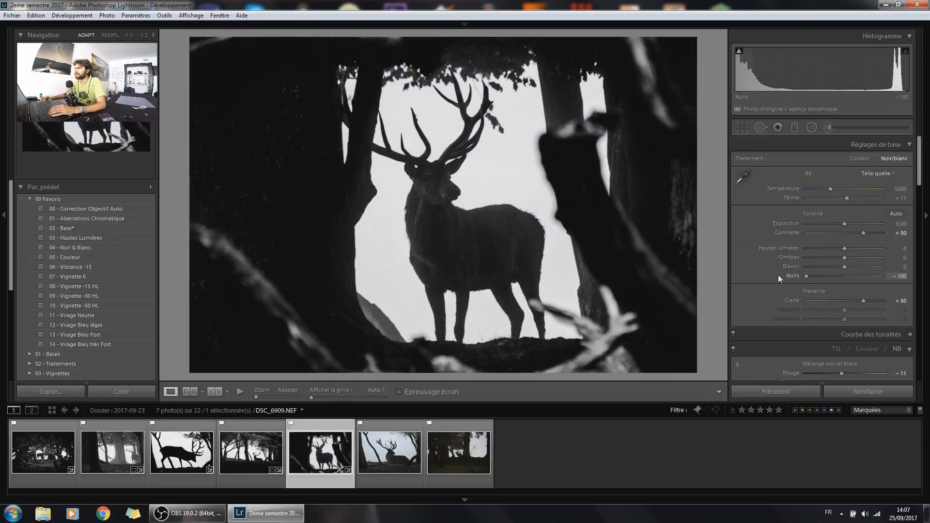
pyautogui.moveTo(844, 222); pyautogui.dragTo(876, 247)
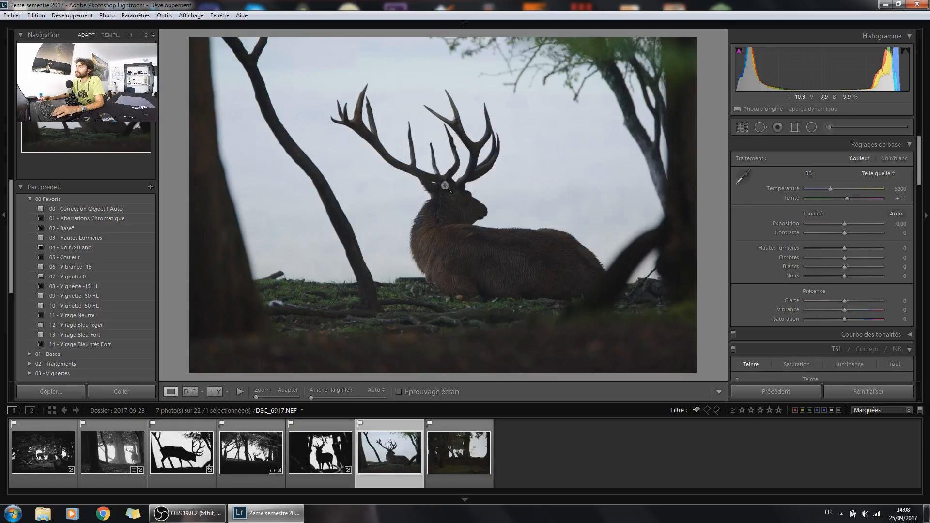
# Check the stag's head in DSC_6917.NEF at 1:1, and make the photo a silhouette with the 04 - Noir & Blanc preset and blacks at -75.
pyautogui.click(466, 211)
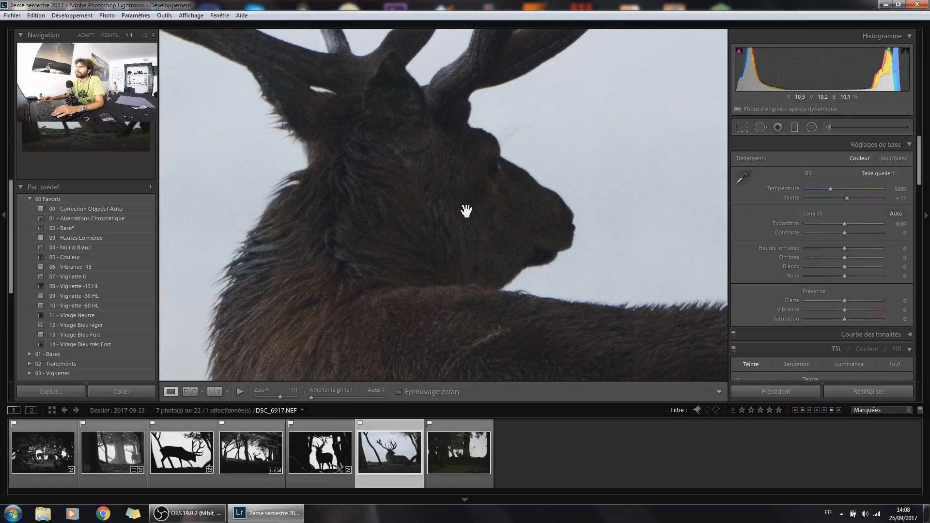
pyautogui.click(465, 211)
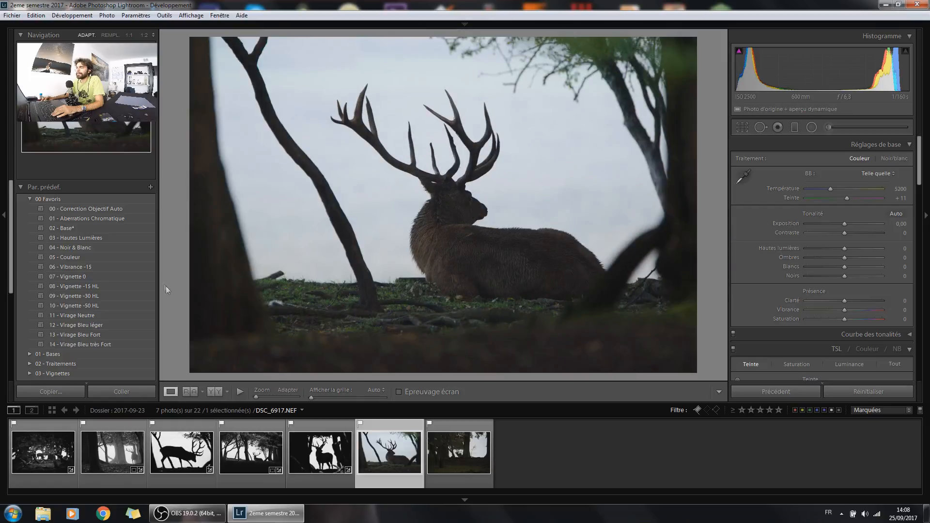
pyautogui.click(78, 247)
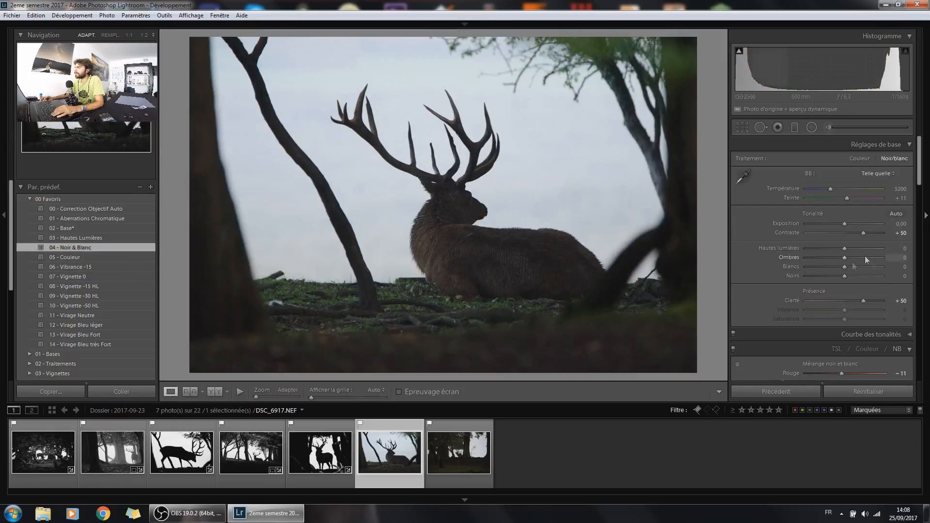
pyautogui.moveTo(845, 276); pyautogui.dragTo(816, 279)
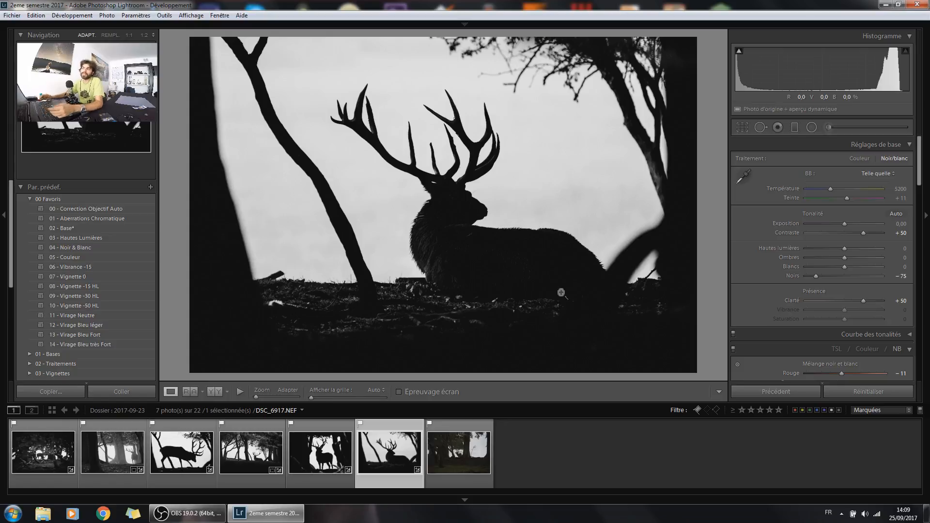
# Check the stag in DSC_9169.NEF at 1:1 and crop the photo tighter at the original aspect ratio, placing the stag near the lower-right third.
pyautogui.click(452, 446)
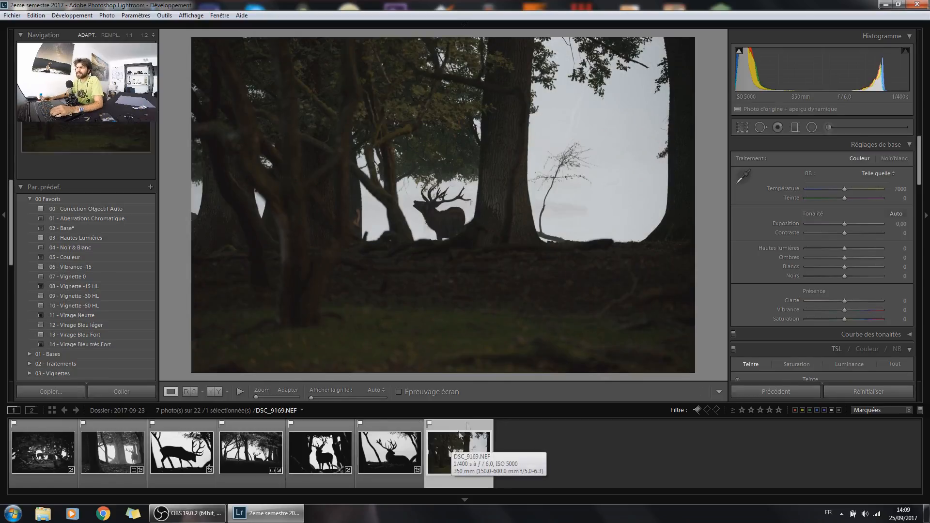
pyautogui.click(419, 210)
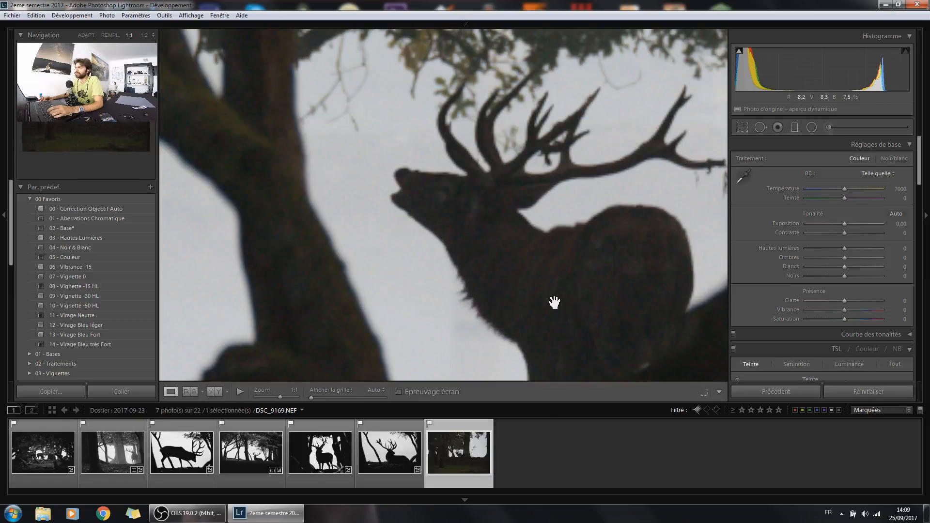
pyautogui.click(443, 191)
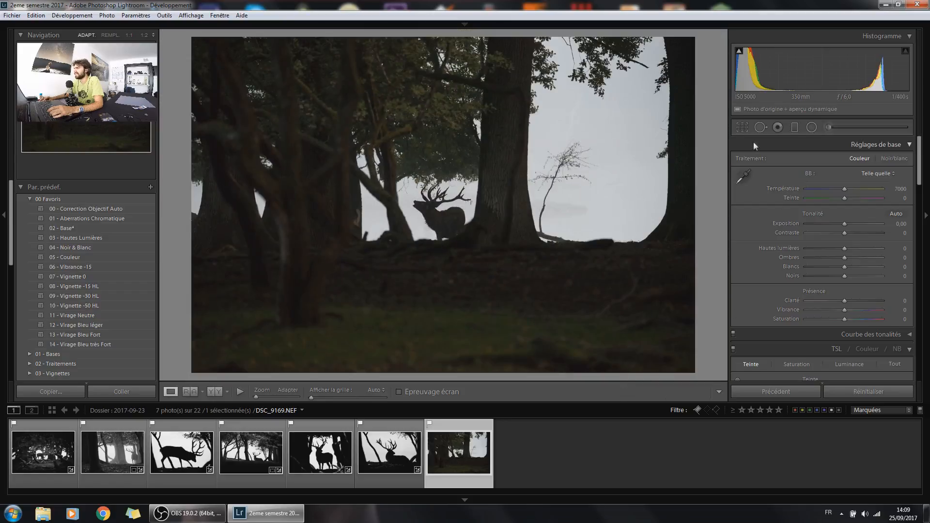
pyautogui.click(742, 127)
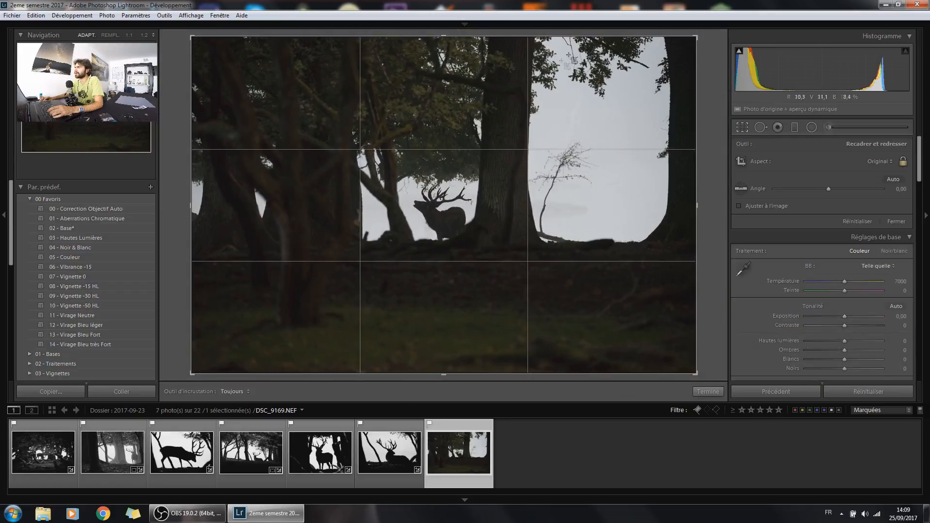
pyautogui.moveTo(697, 372); pyautogui.dragTo(617, 334)
pyautogui.moveTo(576, 285); pyautogui.dragTo(576, 253)
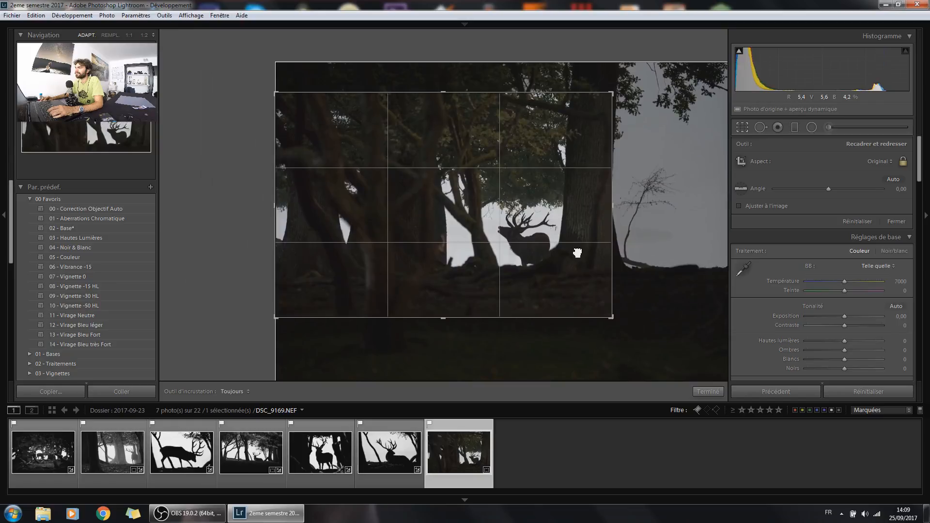
pyautogui.moveTo(279, 95); pyautogui.dragTo(286, 100)
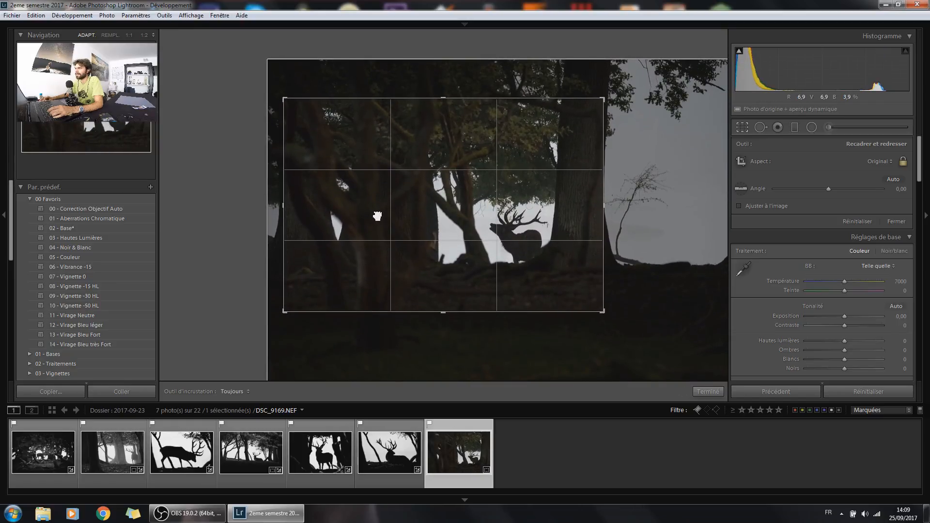
pyautogui.click(743, 127)
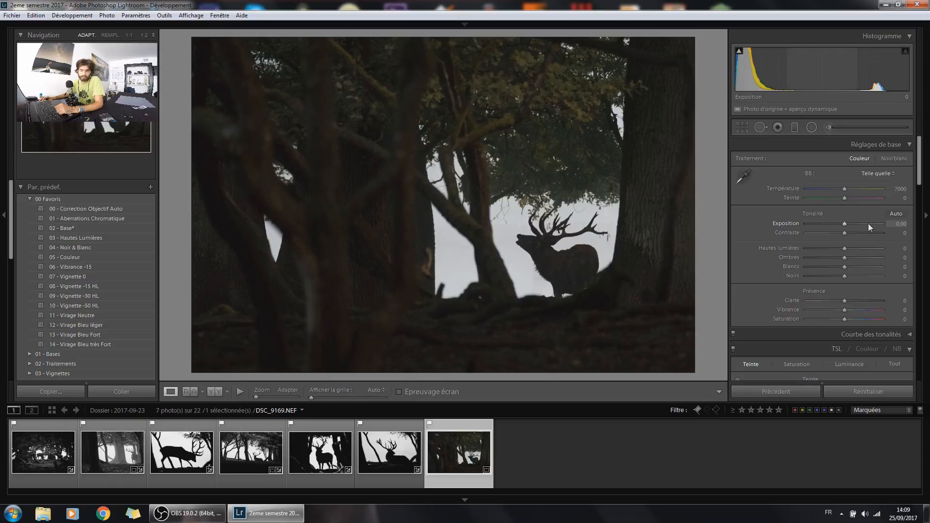
# Try an exposure of +2.52 on DSC_9169.NEF and reset it to 0.
pyautogui.moveTo(868, 223); pyautogui.dragTo(863, 225)
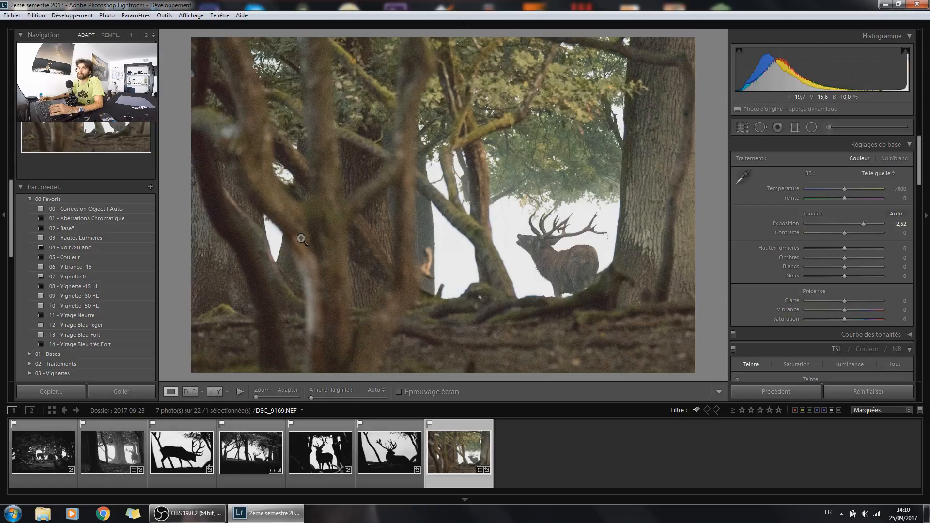
pyautogui.doubleClick(792, 224)
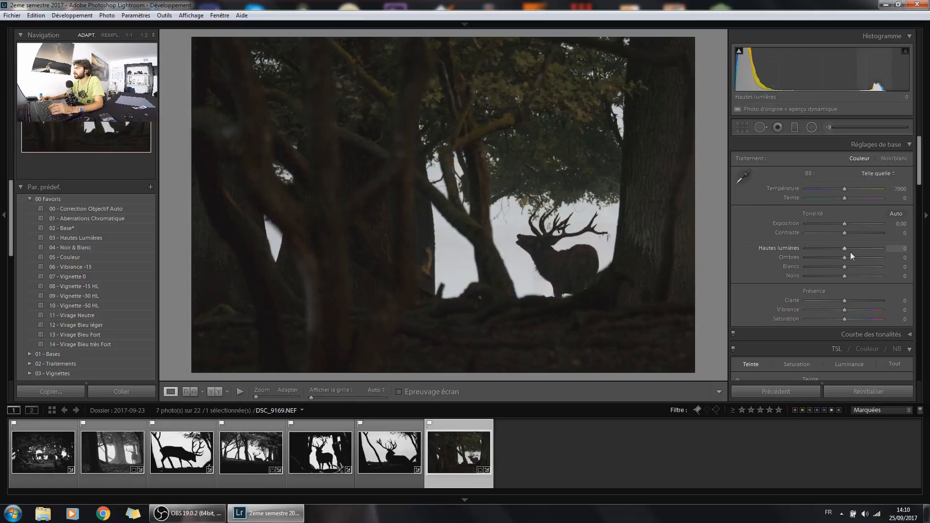
# Set the highlights of DSC_9169.NEF to +100 and the blacks to -21, and apply the 04 - Noir & Blanc preset.
pyautogui.moveTo(851, 248); pyautogui.dragTo(885, 246)
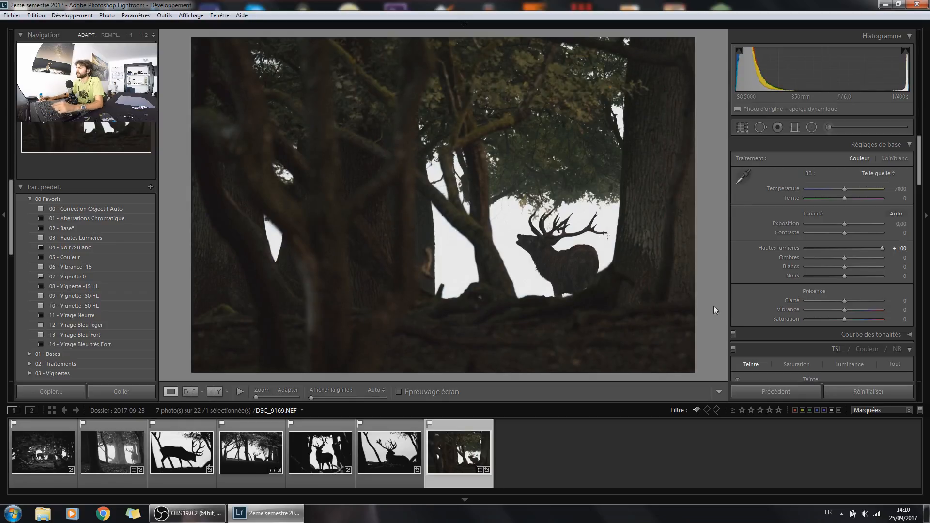
pyautogui.click(844, 276)
pyautogui.moveTo(843, 277)
pyautogui.mouseDown()
pyautogui.moveTo(826, 277)
pyautogui.moveTo(836, 277)
pyautogui.mouseUp()
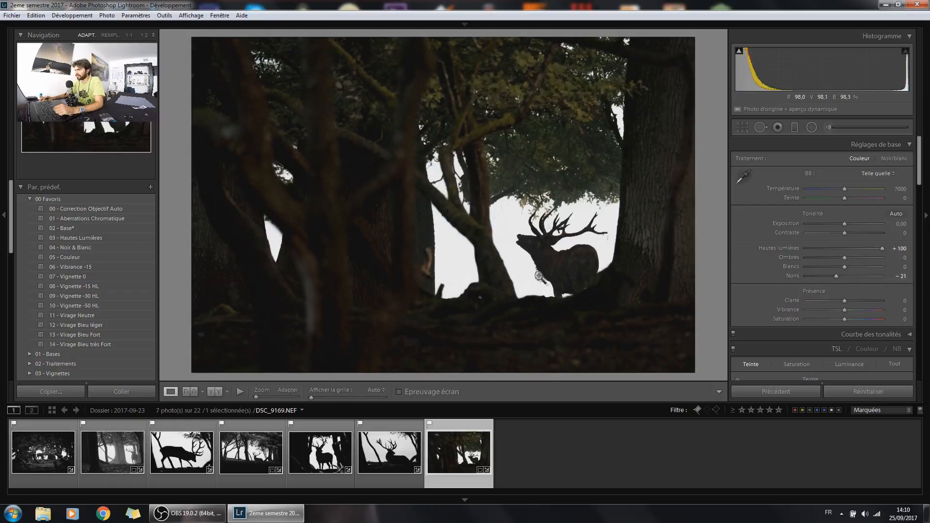
pyautogui.click(84, 248)
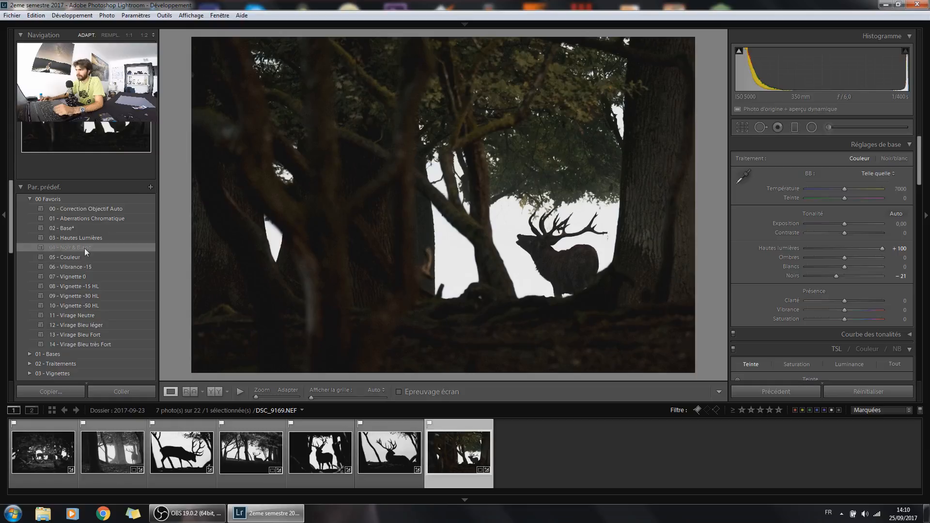